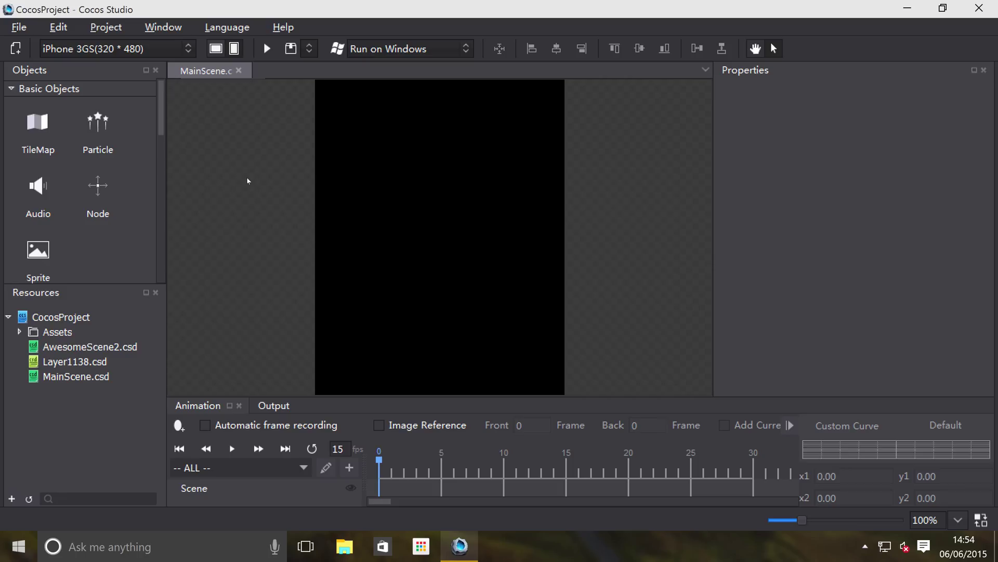
- Create a new 3D Scene file named Scene3D through File > New File
{"action": "right_click", "coordinate": [71, 420]}
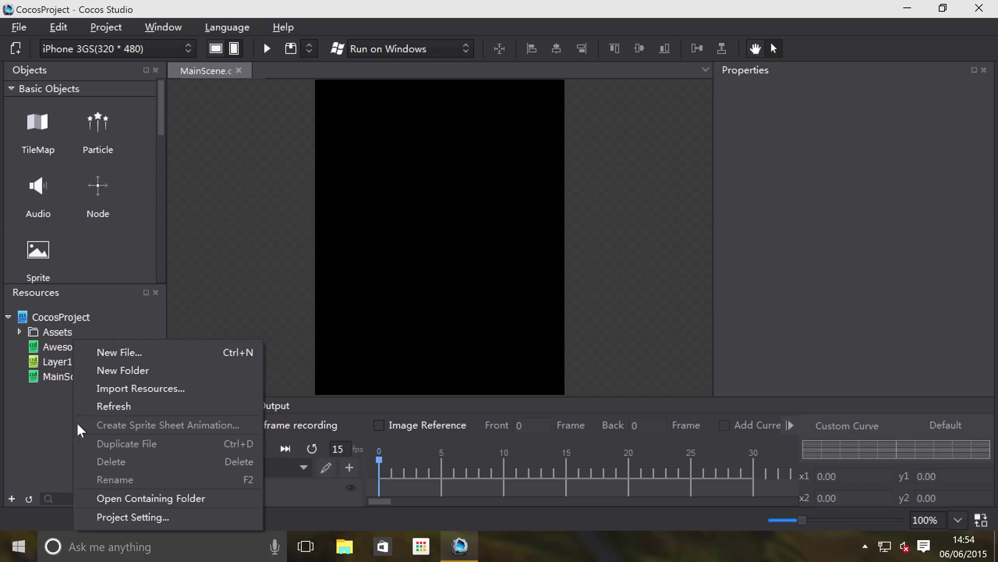
{"action": "left_click", "coordinate": [30, 450]}
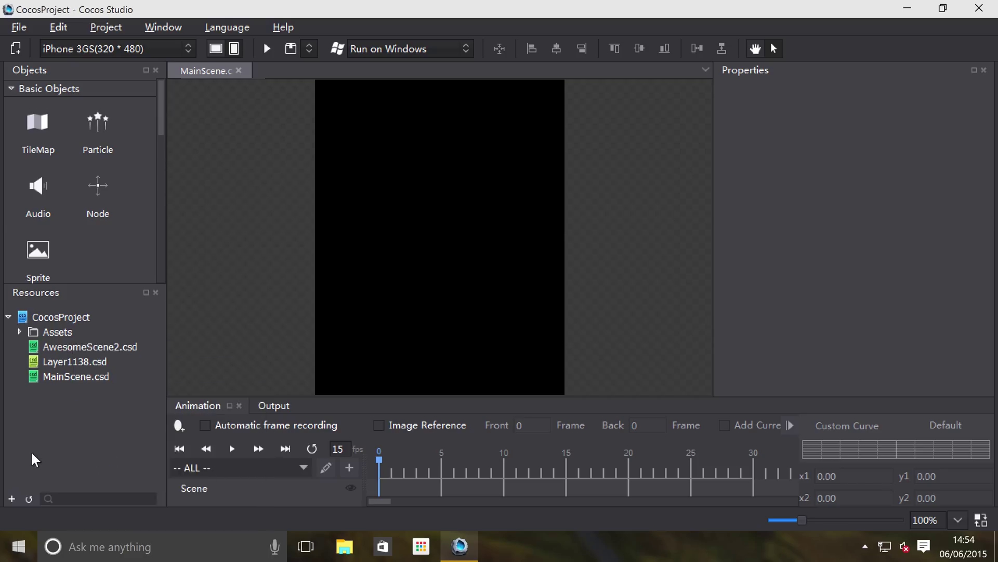
{"action": "left_click", "coordinate": [12, 499]}
{"action": "left_click", "coordinate": [38, 460]}
{"action": "left_click", "coordinate": [19, 26]}
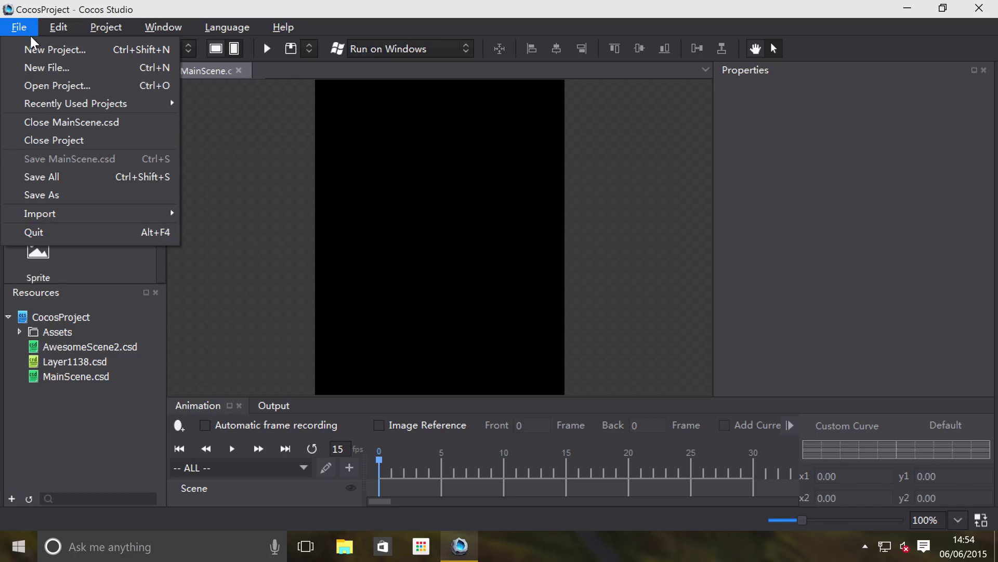
{"action": "left_click", "coordinate": [46, 65]}
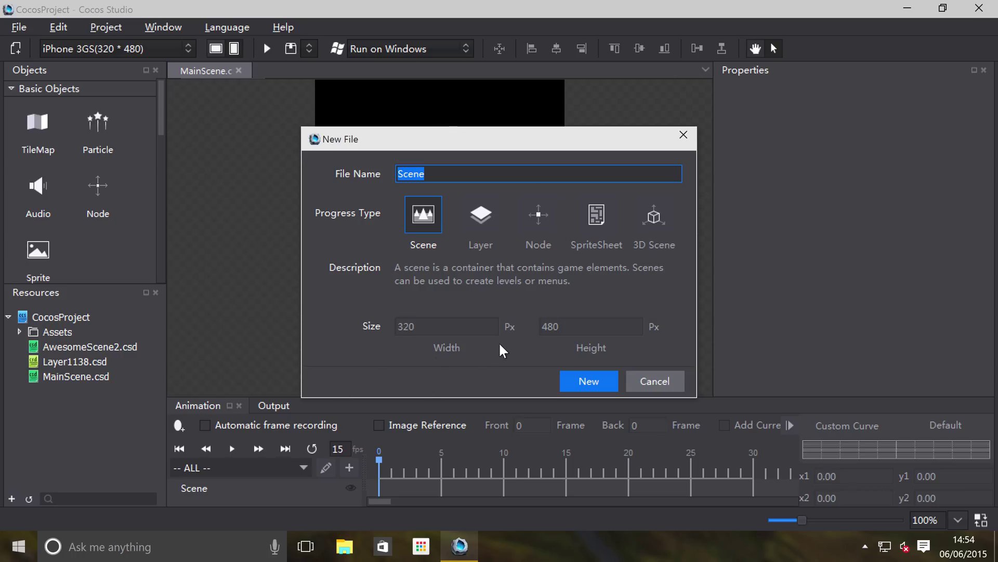
{"action": "left_click", "coordinate": [671, 227]}
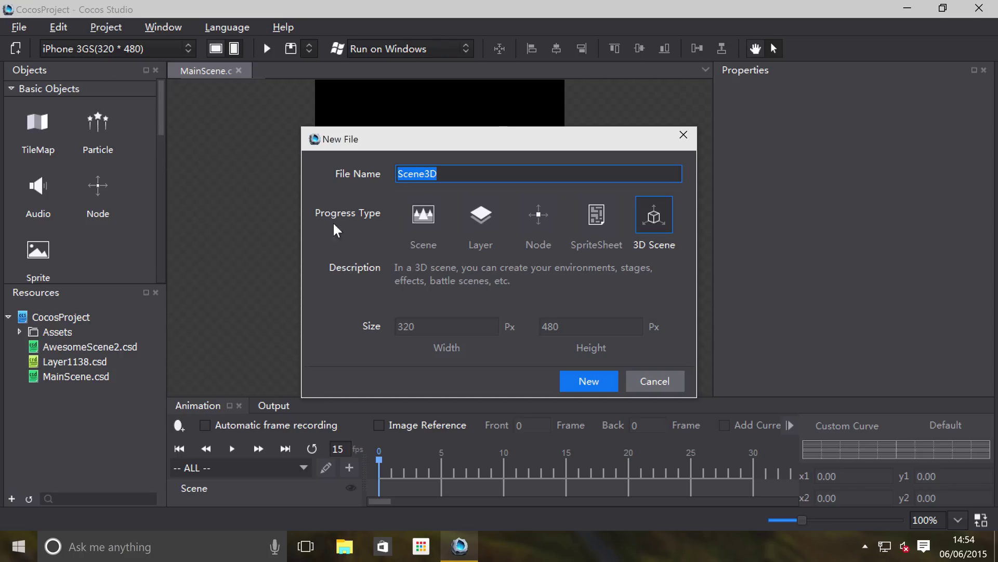
{"action": "key", "text": "End"}
{"action": "key", "text": "shift+Left"}
{"action": "left_click", "coordinate": [604, 381]}
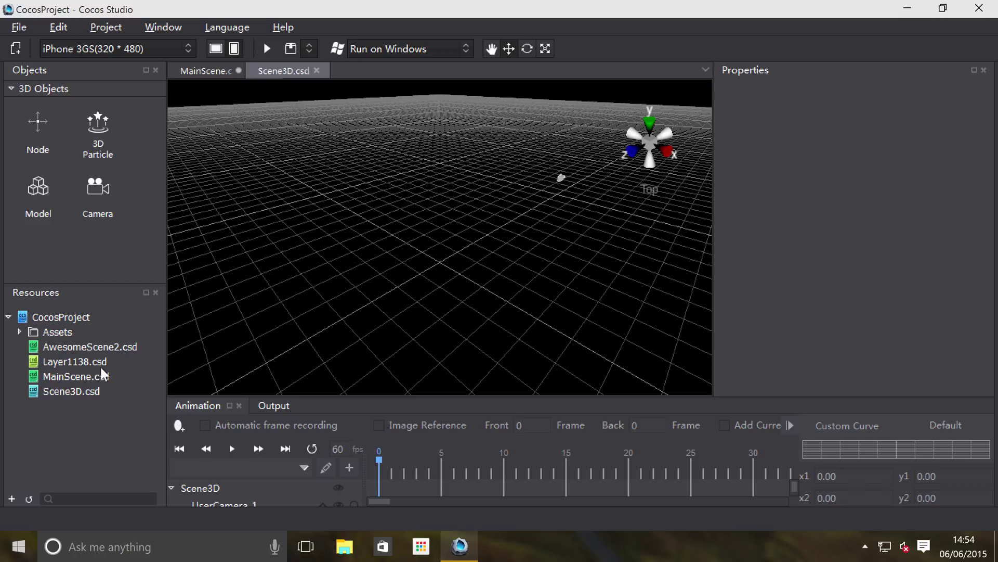
{"action": "left_click", "coordinate": [41, 392]}
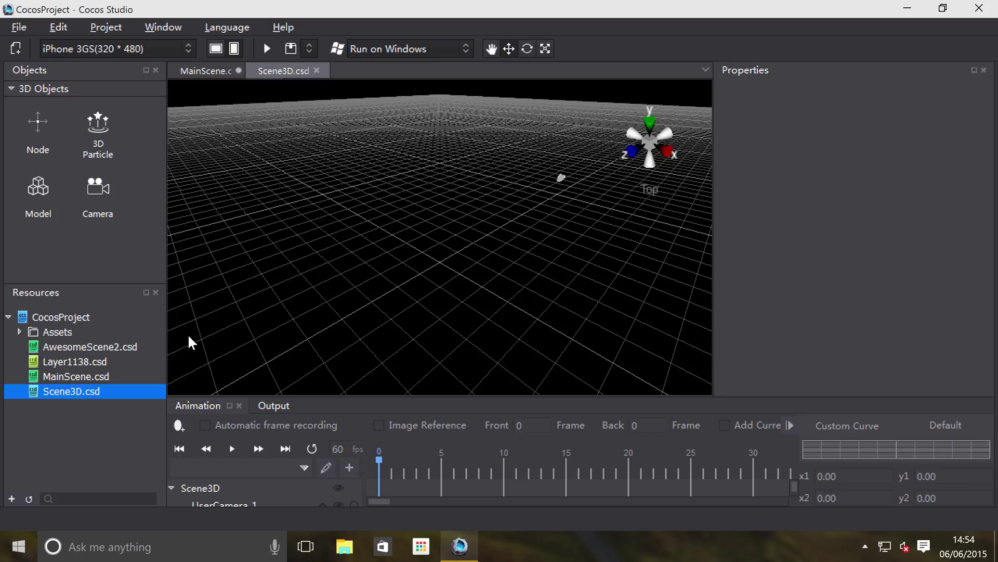
{"action": "left_click", "coordinate": [219, 72]}
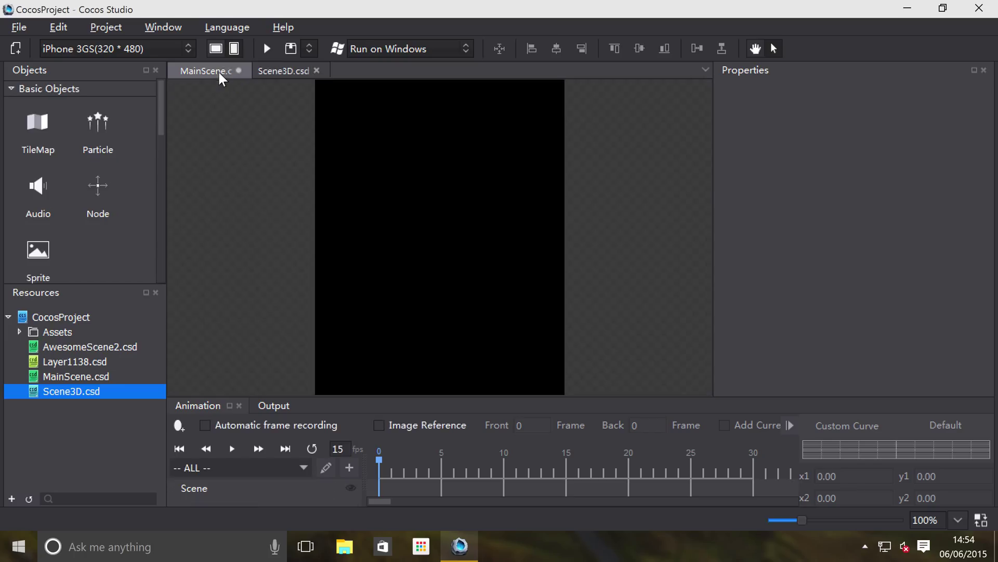
{"action": "left_click", "coordinate": [279, 70]}
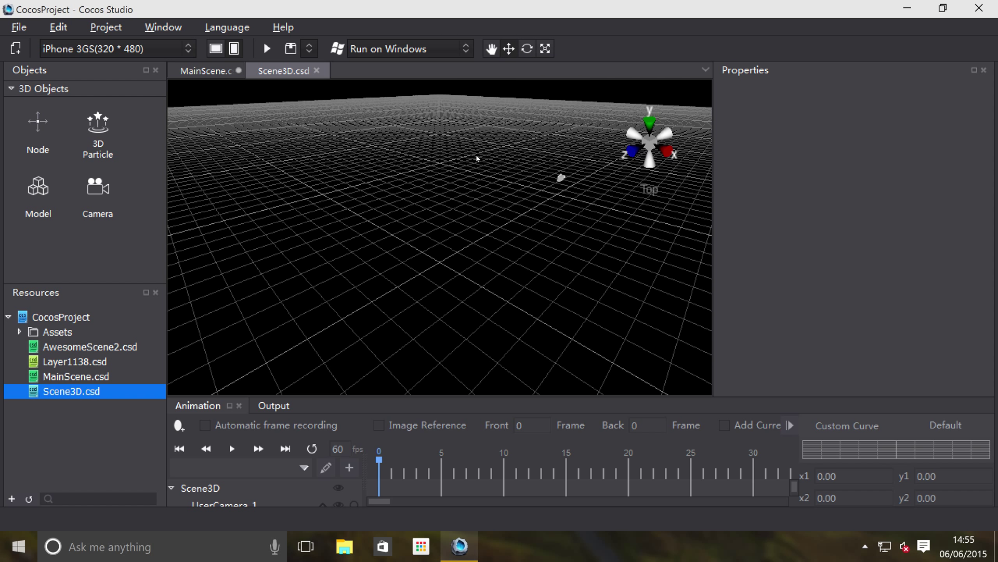
- Orbit the view so the horizon drops, then zoom in and out on the grid
{"action": "middle_click_drag", "start_coordinate": [447, 269], "coordinate": [545, 306]}
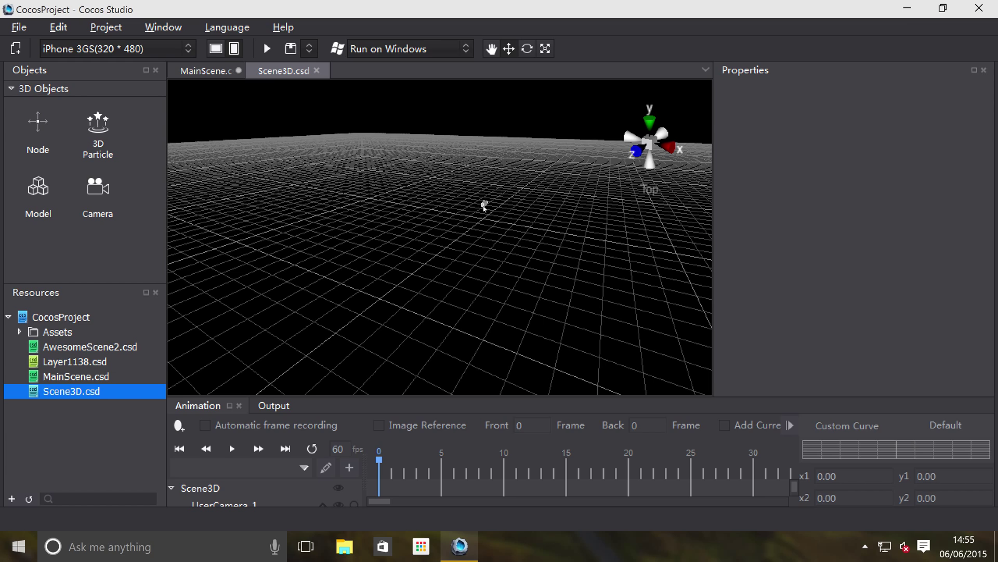
{"action": "scroll", "coordinate": [485, 207], "scroll_direction": "up", "scroll_amount": 5}
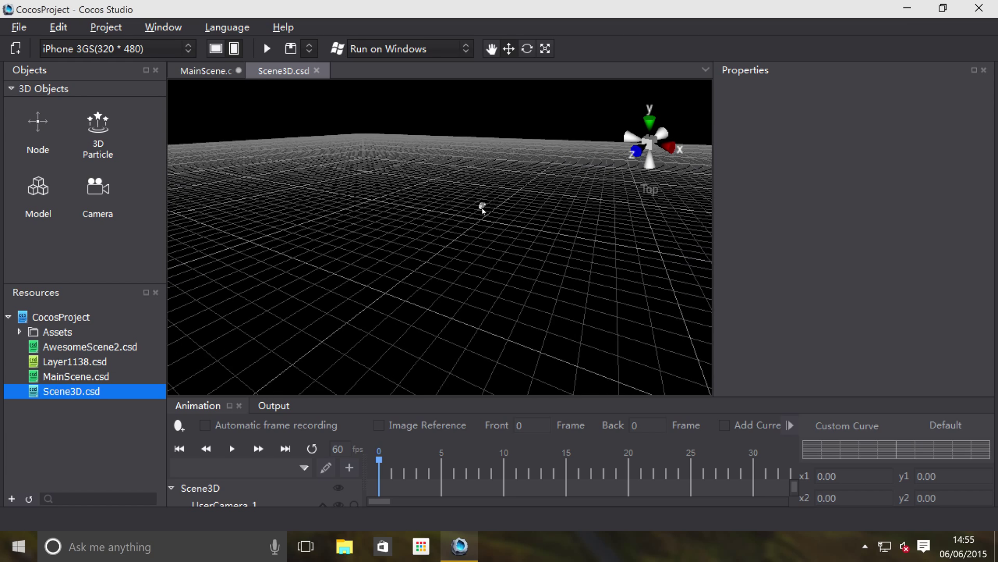
{"action": "scroll", "coordinate": [482, 207], "scroll_direction": "up", "scroll_amount": 3}
{"action": "scroll", "coordinate": [482, 207], "scroll_direction": "down", "scroll_amount": 2}
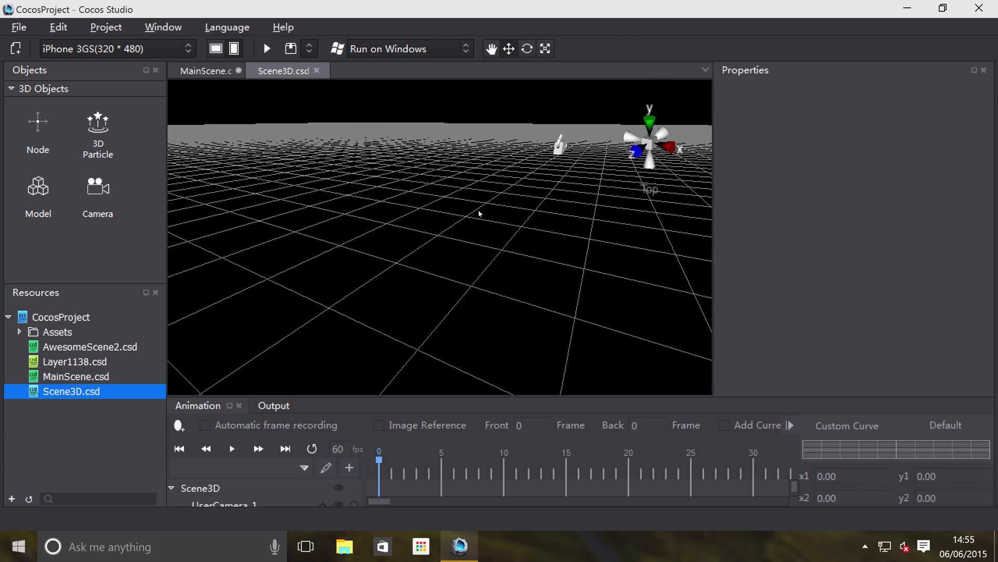
{"action": "scroll", "coordinate": [480, 213], "scroll_direction": "down", "scroll_amount": 1}
{"action": "scroll", "coordinate": [479, 213], "scroll_direction": "down", "scroll_amount": 3}
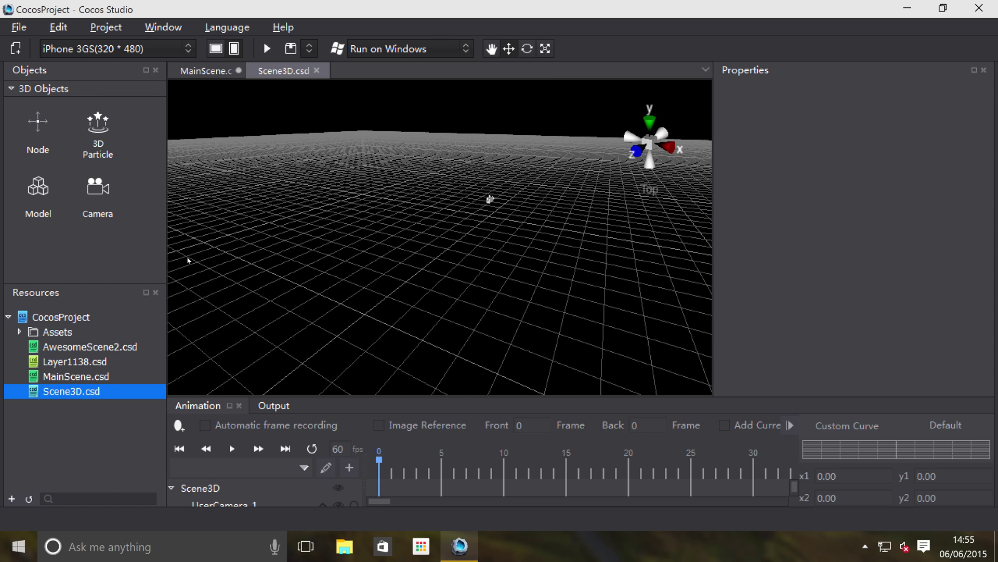
{"action": "scroll", "coordinate": [190, 254], "scroll_direction": "up", "scroll_amount": 2}
{"action": "scroll", "coordinate": [189, 255], "scroll_direction": "down", "scroll_amount": 2}
{"action": "scroll", "coordinate": [190, 254], "scroll_direction": "up", "scroll_amount": 2}
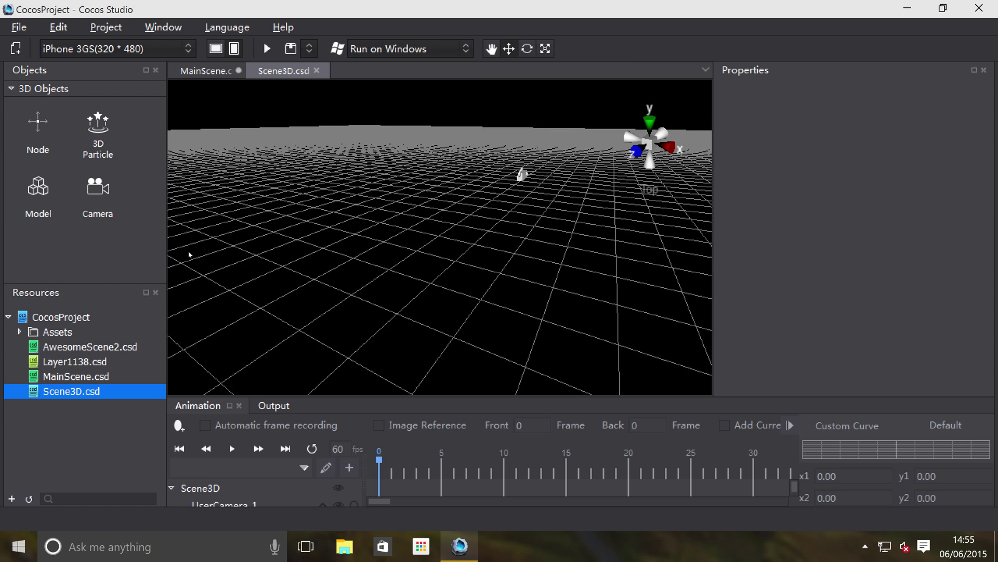
{"action": "scroll", "coordinate": [189, 254], "scroll_direction": "down", "scroll_amount": 1}
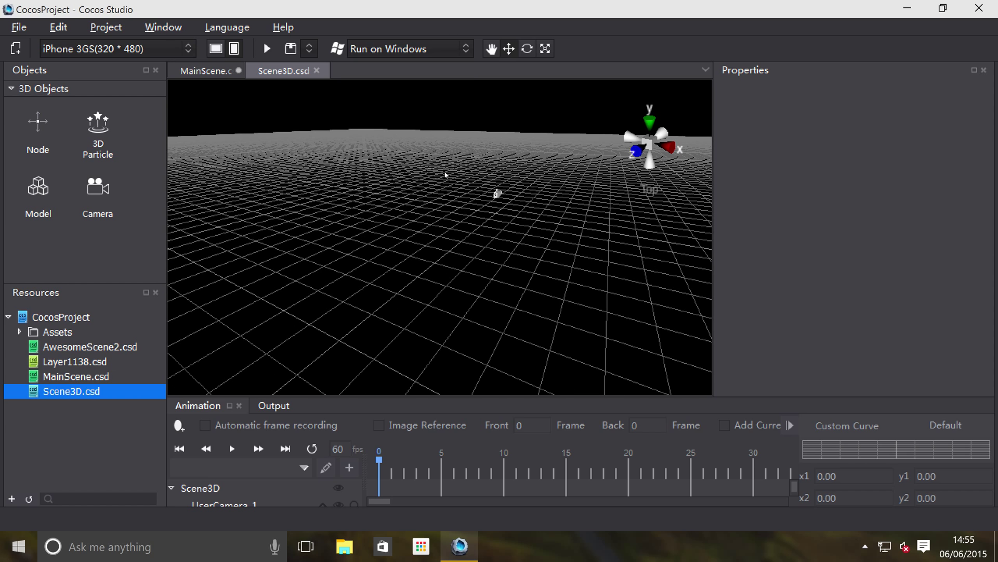
- Orbit to look down on the grid and zoom in
{"action": "mouse_move", "coordinate": [445, 174]}
{"action": "middle_mouse_down"}
{"action": "mouse_move", "coordinate": [508, 185]}
{"action": "mouse_move", "coordinate": [494, 238]}
{"action": "mouse_move", "coordinate": [435, 158]}
{"action": "middle_mouse_up"}
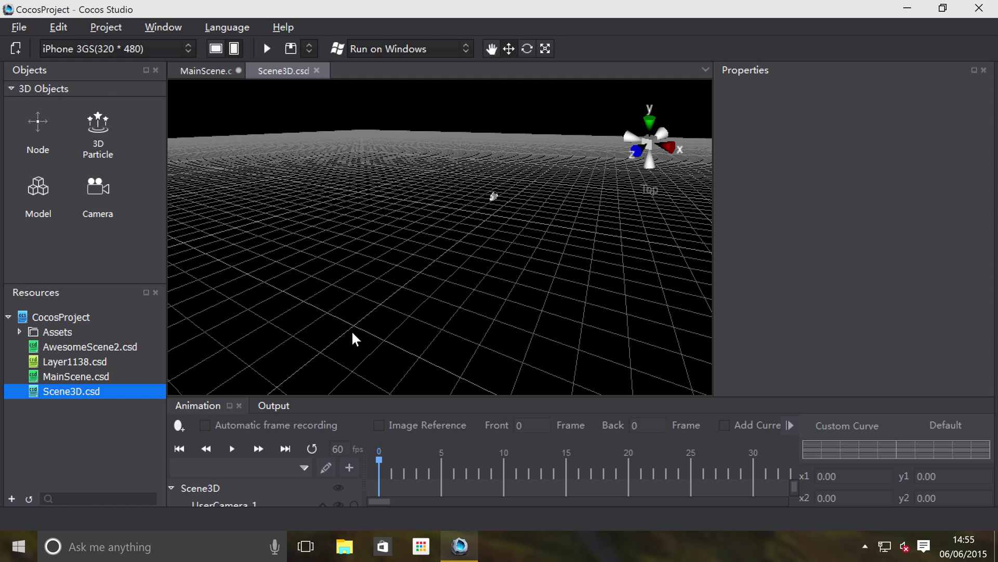
{"action": "middle_click_drag", "start_coordinate": [286, 350], "coordinate": [367, 229]}
{"action": "scroll", "coordinate": [435, 245], "scroll_direction": "up", "scroll_amount": 5}
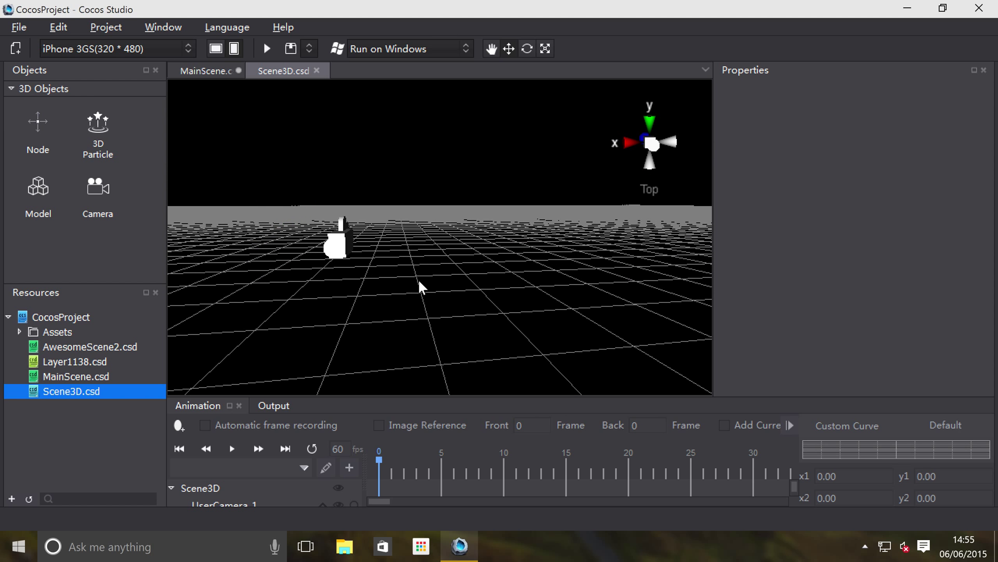
- Orbit the view with the hand tool so the camera sits lower-left, then reselect Move
{"action": "mouse_move", "coordinate": [418, 279]}
{"action": "middle_mouse_down"}
{"action": "mouse_move", "coordinate": [408, 279]}
{"action": "mouse_move", "coordinate": [434, 261]}
{"action": "mouse_move", "coordinate": [416, 298]}
{"action": "mouse_move", "coordinate": [407, 257]}
{"action": "mouse_move", "coordinate": [348, 300]}
{"action": "mouse_move", "coordinate": [404, 298]}
{"action": "mouse_move", "coordinate": [419, 255]}
{"action": "mouse_move", "coordinate": [407, 281]}
{"action": "mouse_move", "coordinate": [416, 275]}
{"action": "middle_mouse_up"}
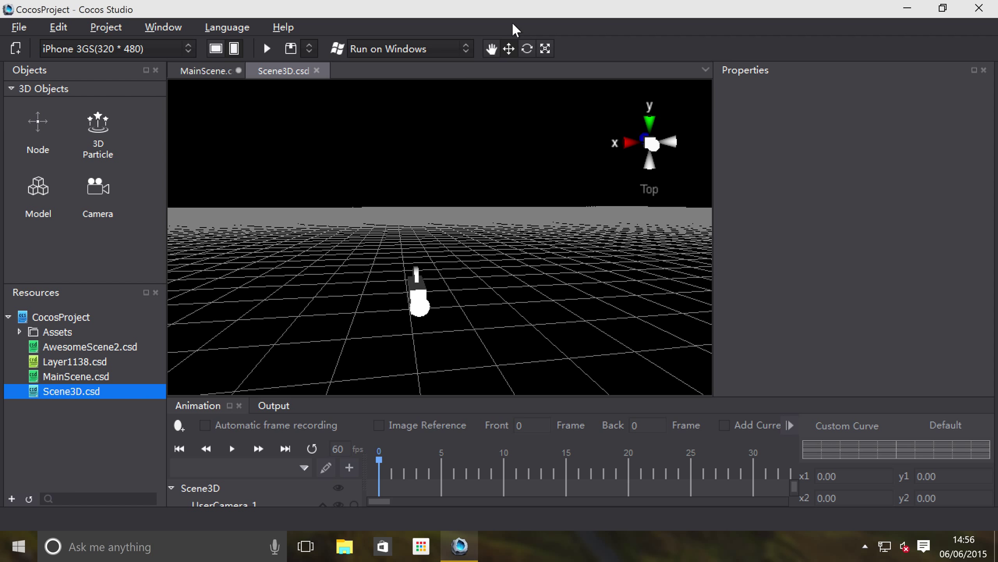
{"action": "left_click", "coordinate": [491, 55]}
{"action": "left_click_drag", "start_coordinate": [444, 277], "coordinate": [520, 218]}
{"action": "left_click", "coordinate": [510, 51]}
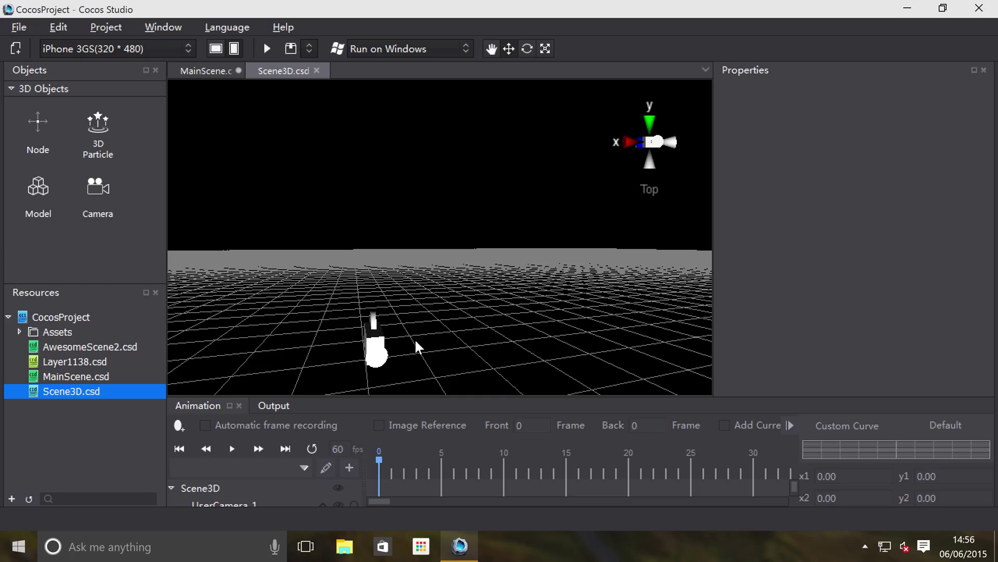
- Select the camera, try the Move, Rotate and Scale tools, then deselect it
{"action": "left_click", "coordinate": [387, 338]}
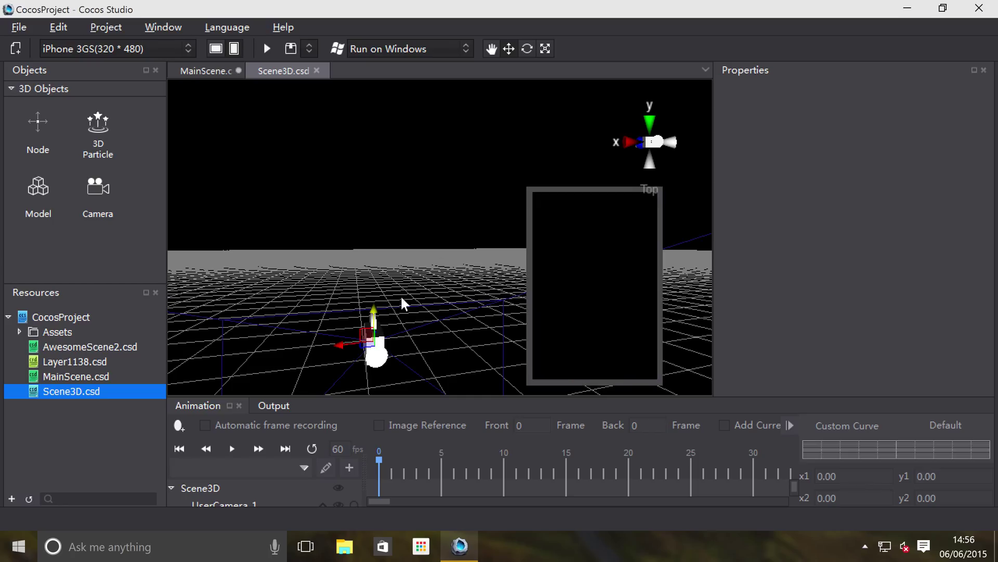
{"action": "left_click", "coordinate": [506, 52]}
{"action": "left_click", "coordinate": [527, 49]}
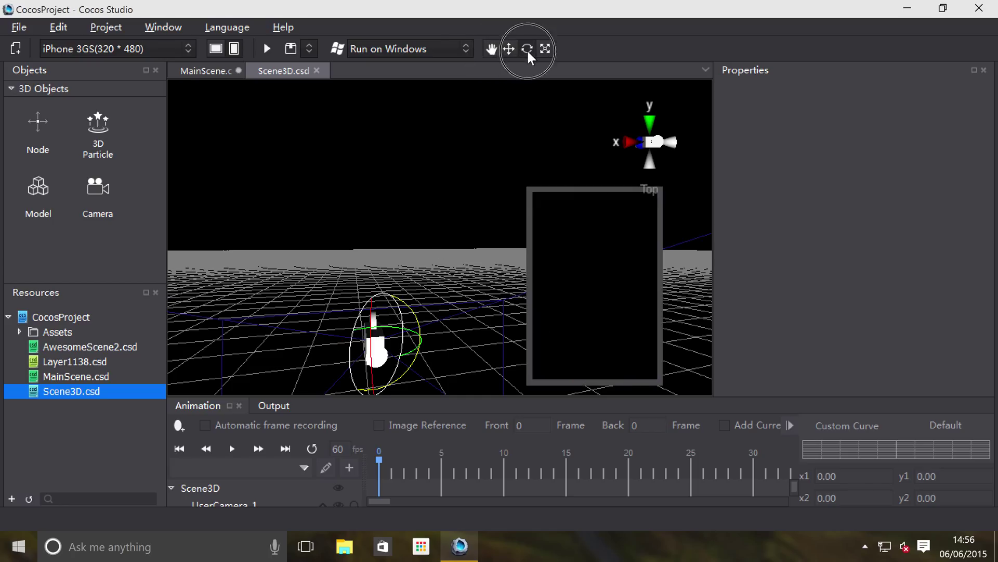
{"action": "left_click", "coordinate": [544, 49]}
{"action": "left_click", "coordinate": [509, 50]}
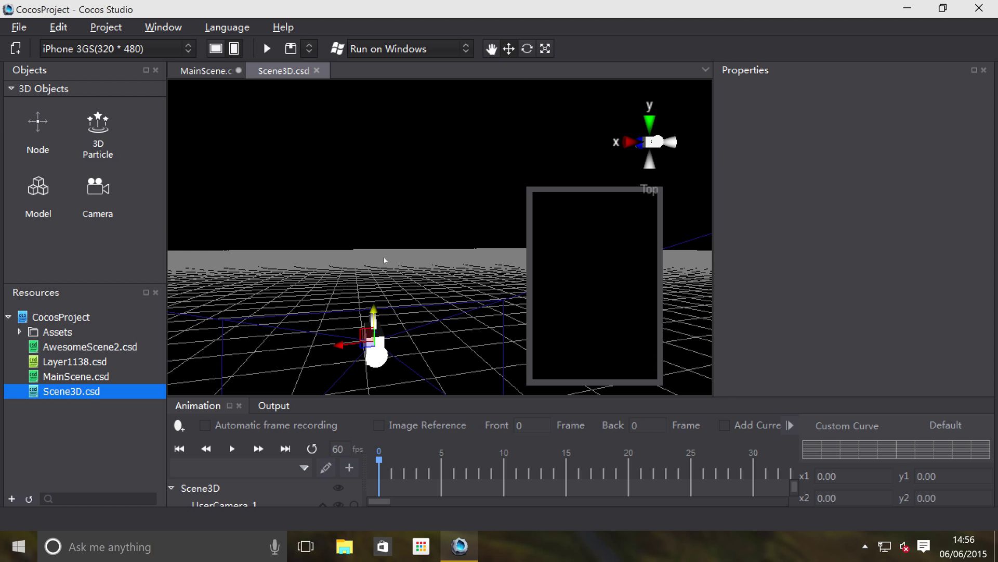
{"action": "left_click", "coordinate": [365, 279]}
- Orbit the view until the camera object sits centred
{"action": "left_click_drag", "start_coordinate": [564, 249], "coordinate": [503, 385]}
{"action": "left_click_drag", "start_coordinate": [314, 243], "coordinate": [406, 156]}
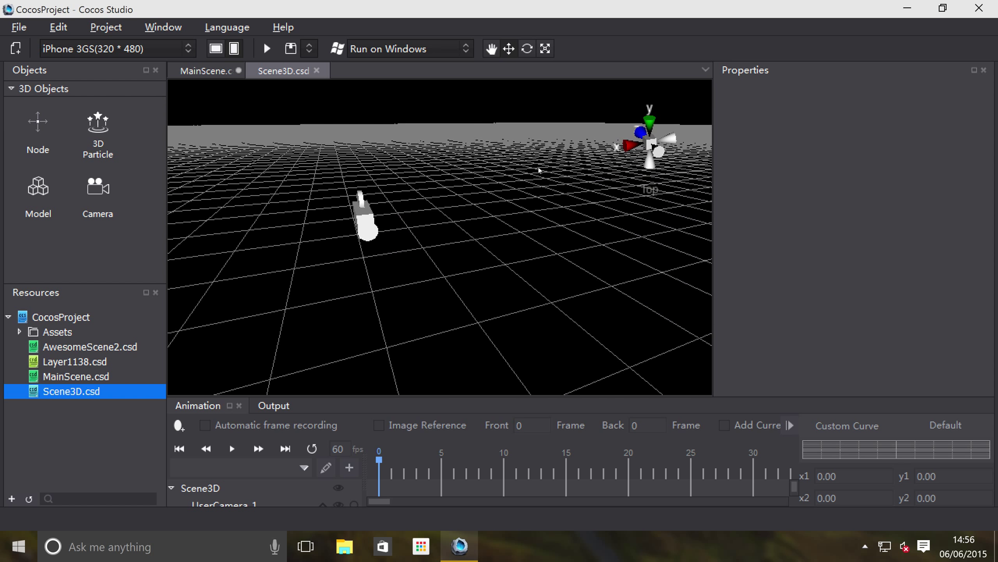
{"action": "left_click_drag", "start_coordinate": [535, 265], "coordinate": [600, 218]}
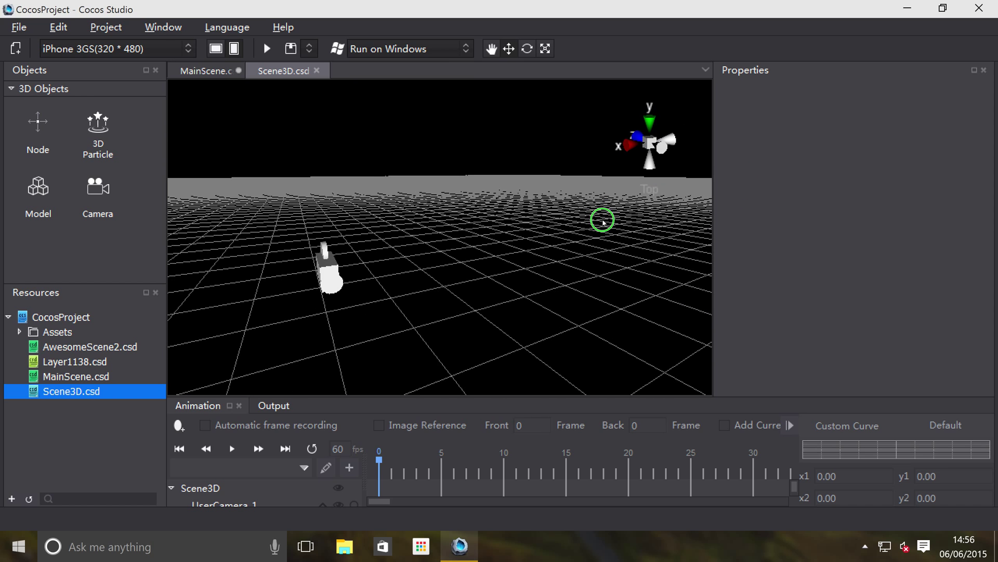
- Snap to the Right, Front and Top views, then zoom, pan and tilt into perspective
{"action": "left_click", "coordinate": [632, 146]}
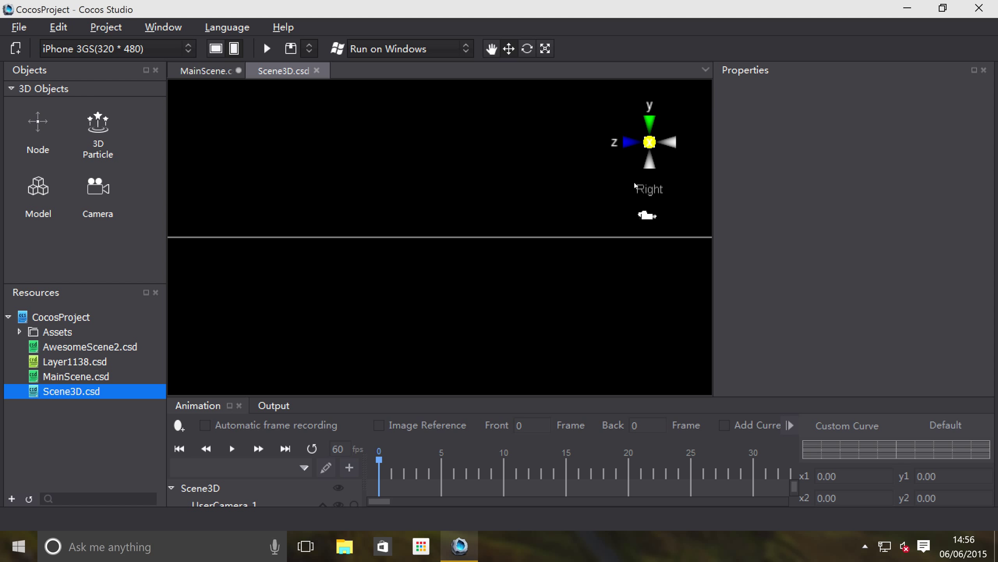
{"action": "left_click", "coordinate": [631, 142]}
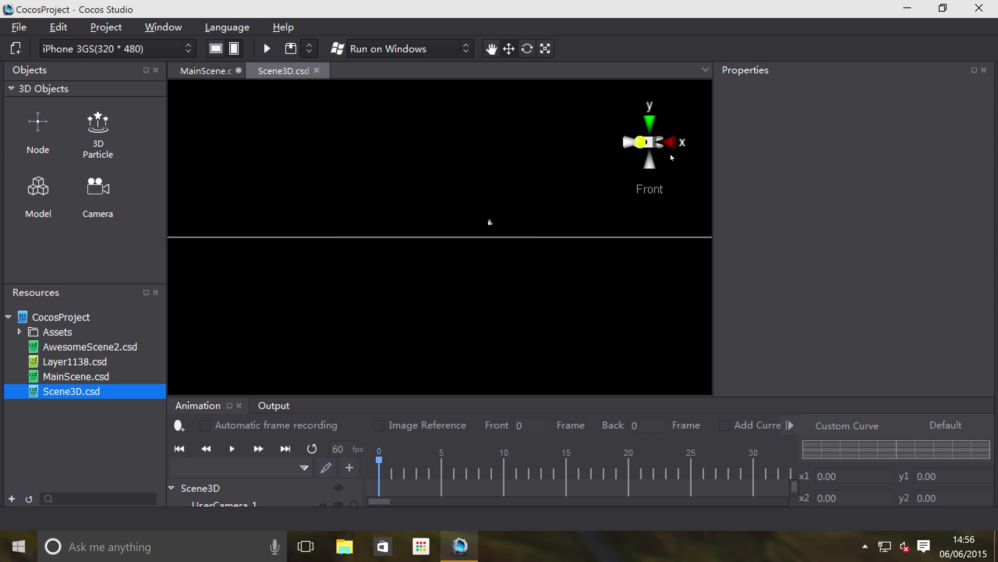
{"action": "left_click", "coordinate": [650, 125]}
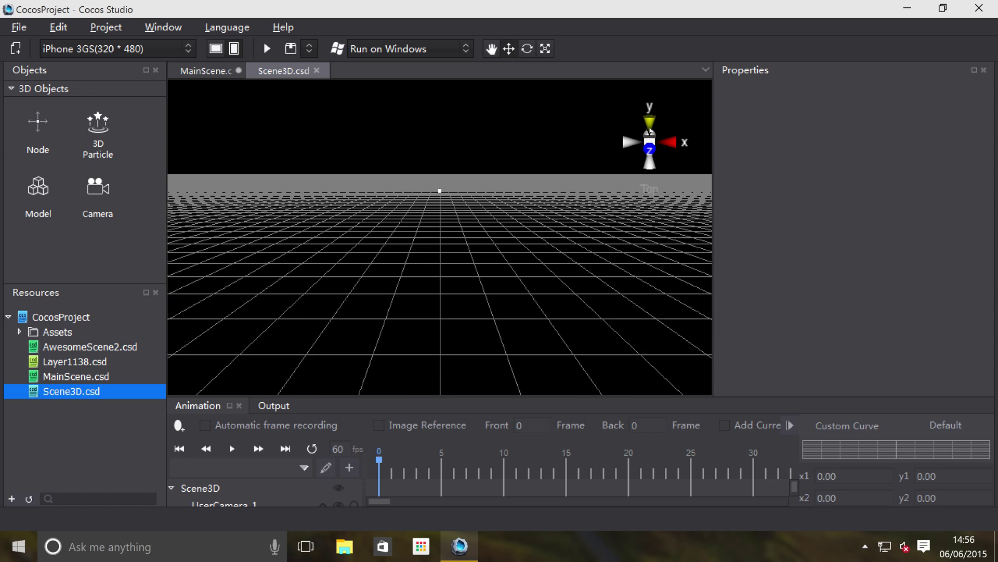
{"action": "scroll", "coordinate": [550, 248], "scroll_direction": "down", "scroll_amount": 4}
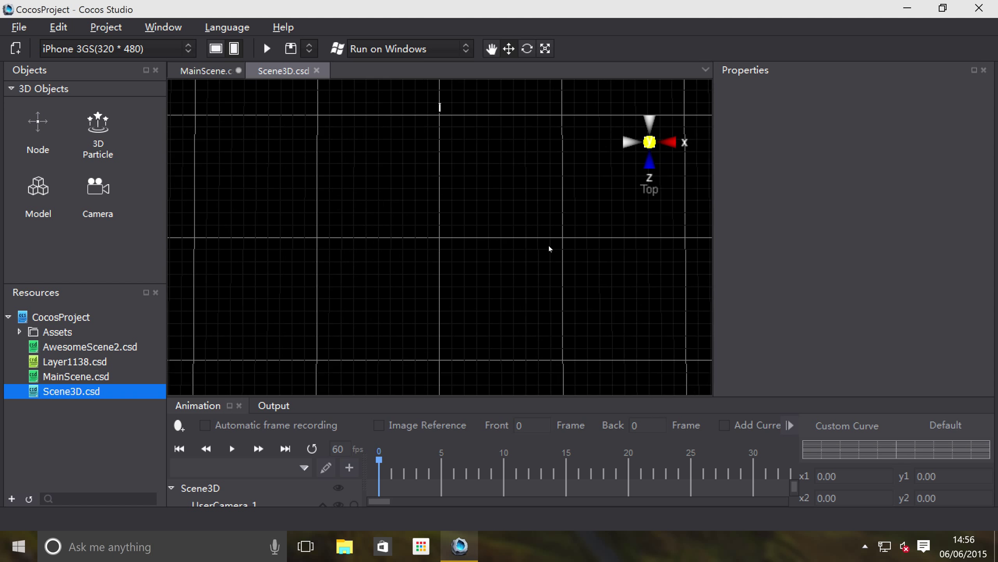
{"action": "middle_click_drag", "start_coordinate": [550, 249], "coordinate": [448, 248]}
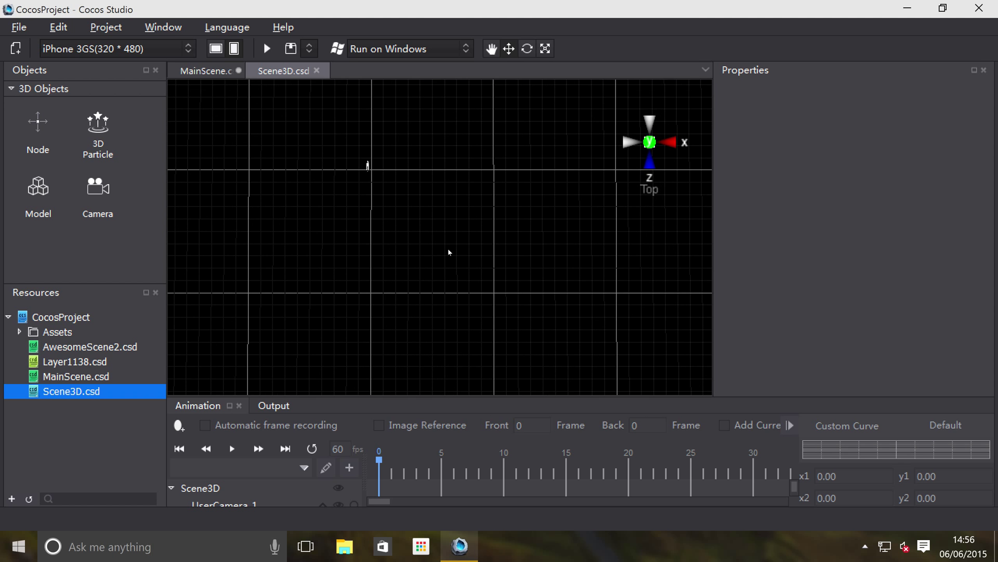
{"action": "right_click_drag", "start_coordinate": [448, 248], "coordinate": [613, 169]}
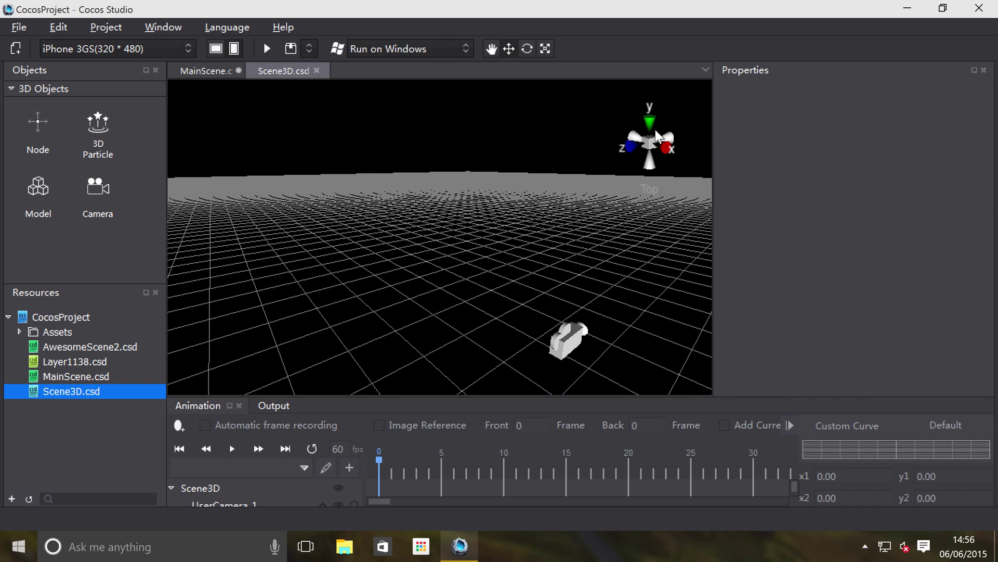
- Snap to the Back view, orbit below, check the Bottom view, and return to Back
{"action": "left_click", "coordinate": [630, 146]}
{"action": "right_click_drag", "start_coordinate": [536, 274], "coordinate": [697, 162]}
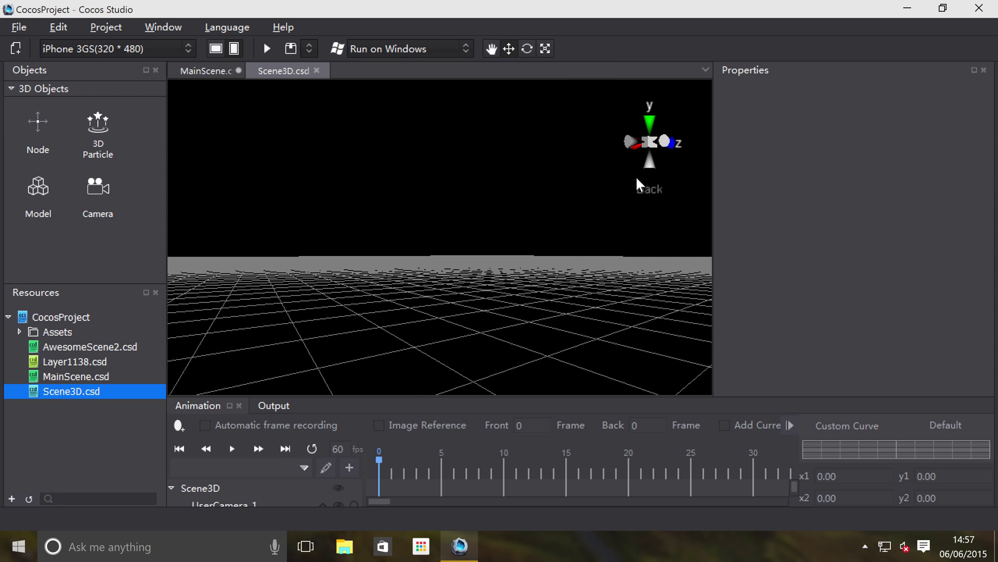
{"action": "left_click", "coordinate": [650, 160]}
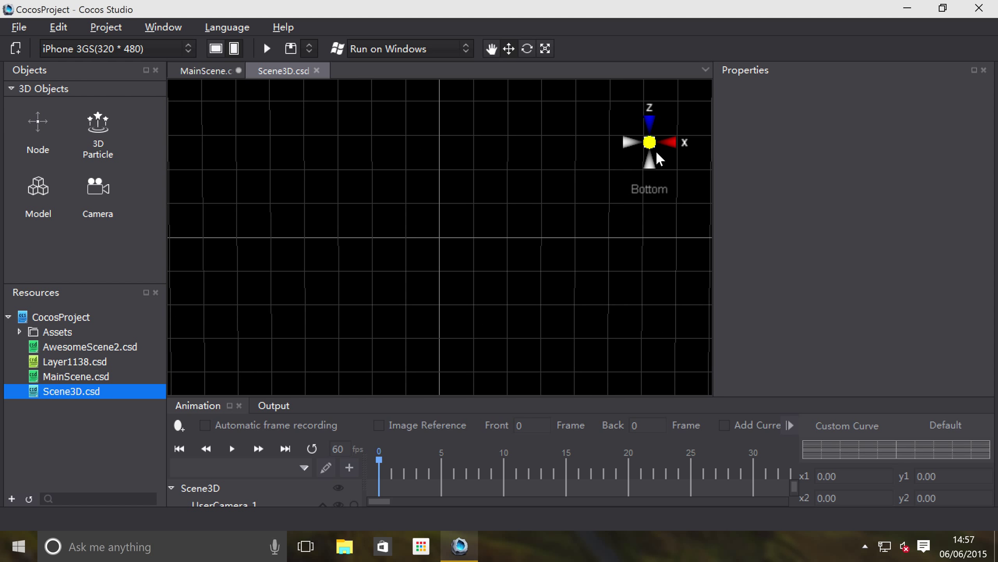
{"action": "left_click", "coordinate": [649, 160]}
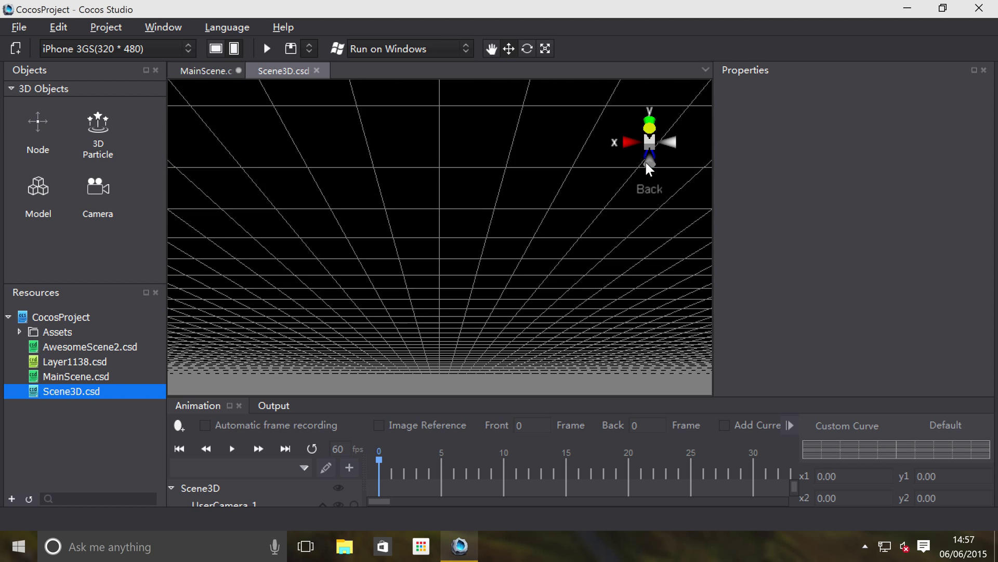
- Orbit from the edge-on Back view to look down on the grid with the camera centred
{"action": "right_click_drag", "start_coordinate": [461, 285], "coordinate": [421, 267]}
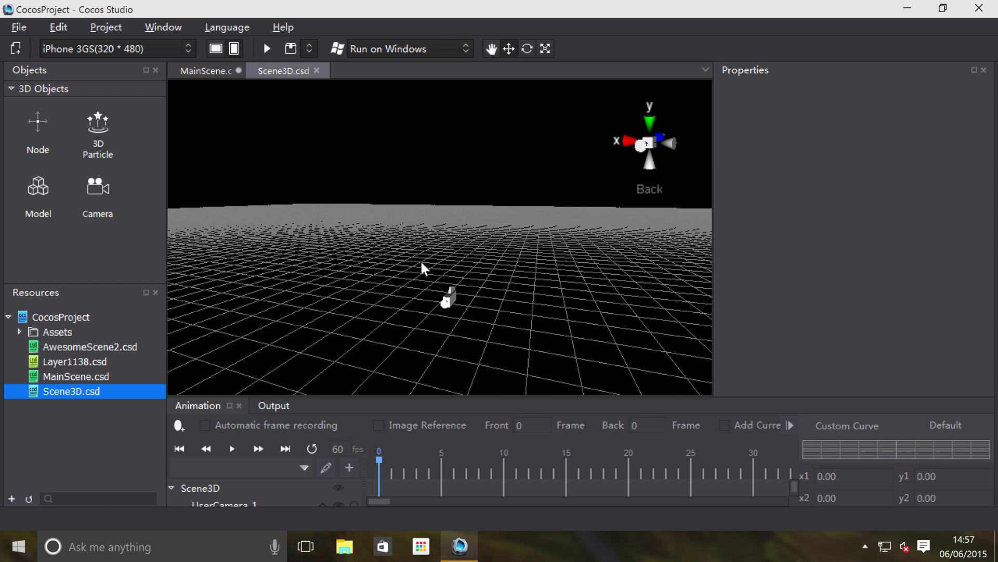